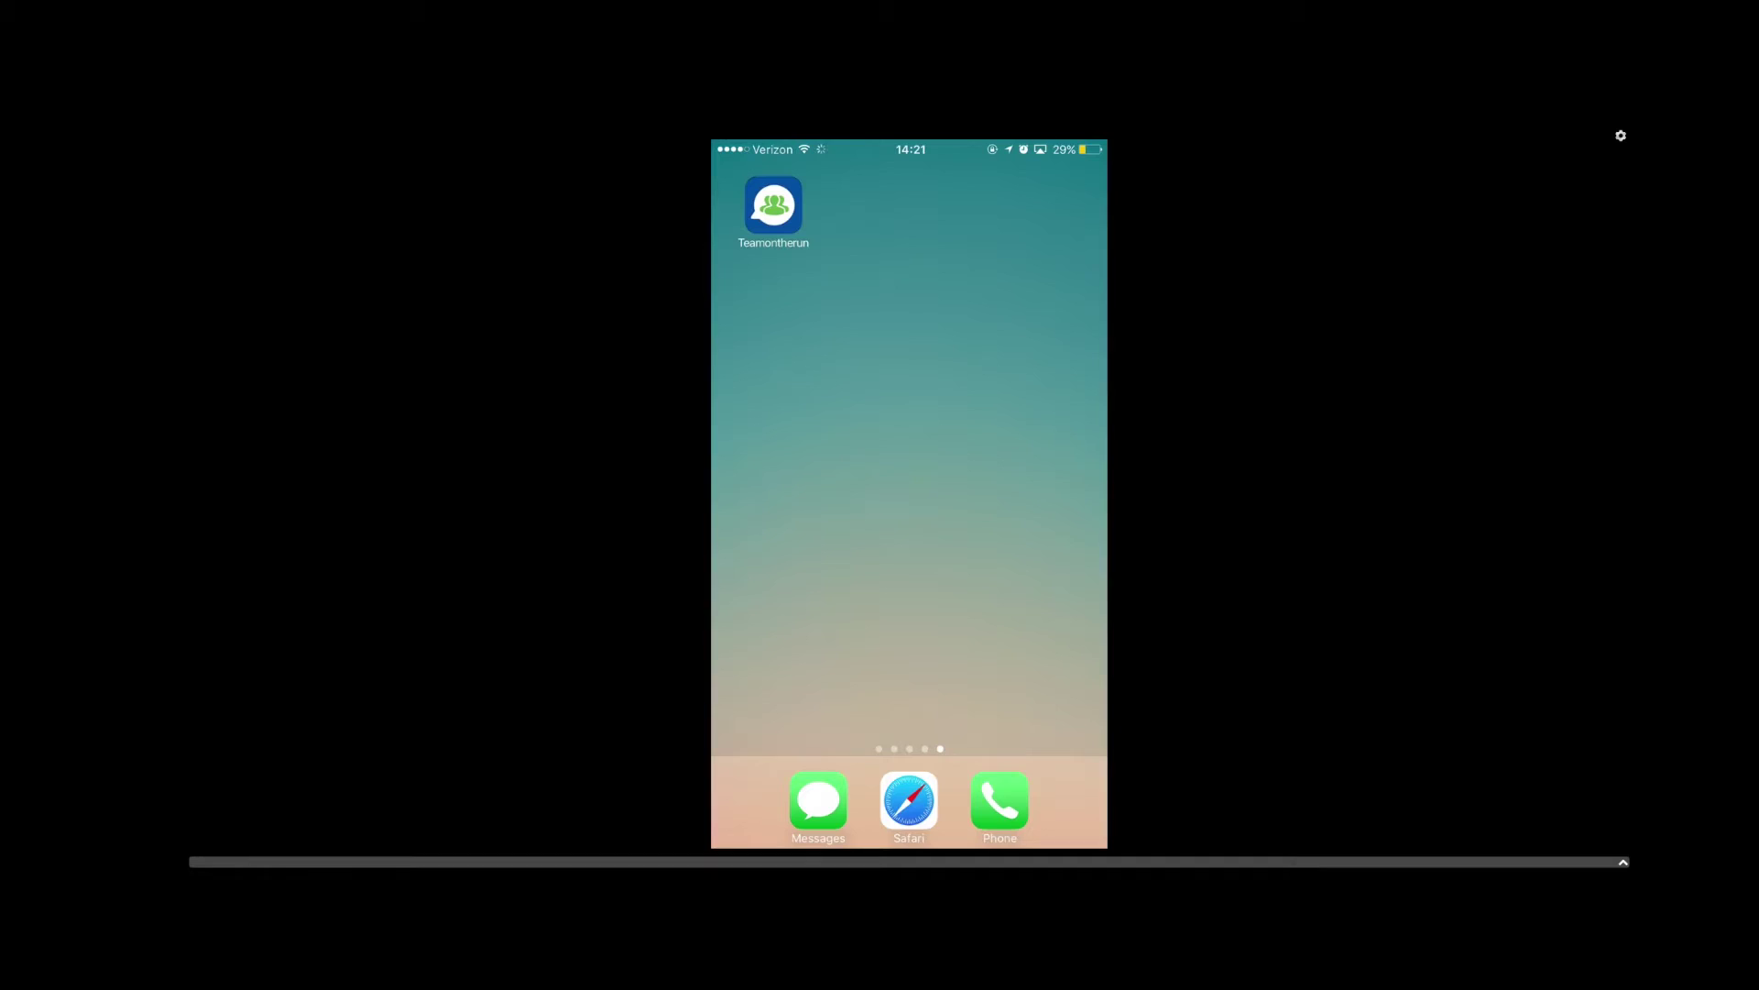
click(772, 204)
click(772, 206)
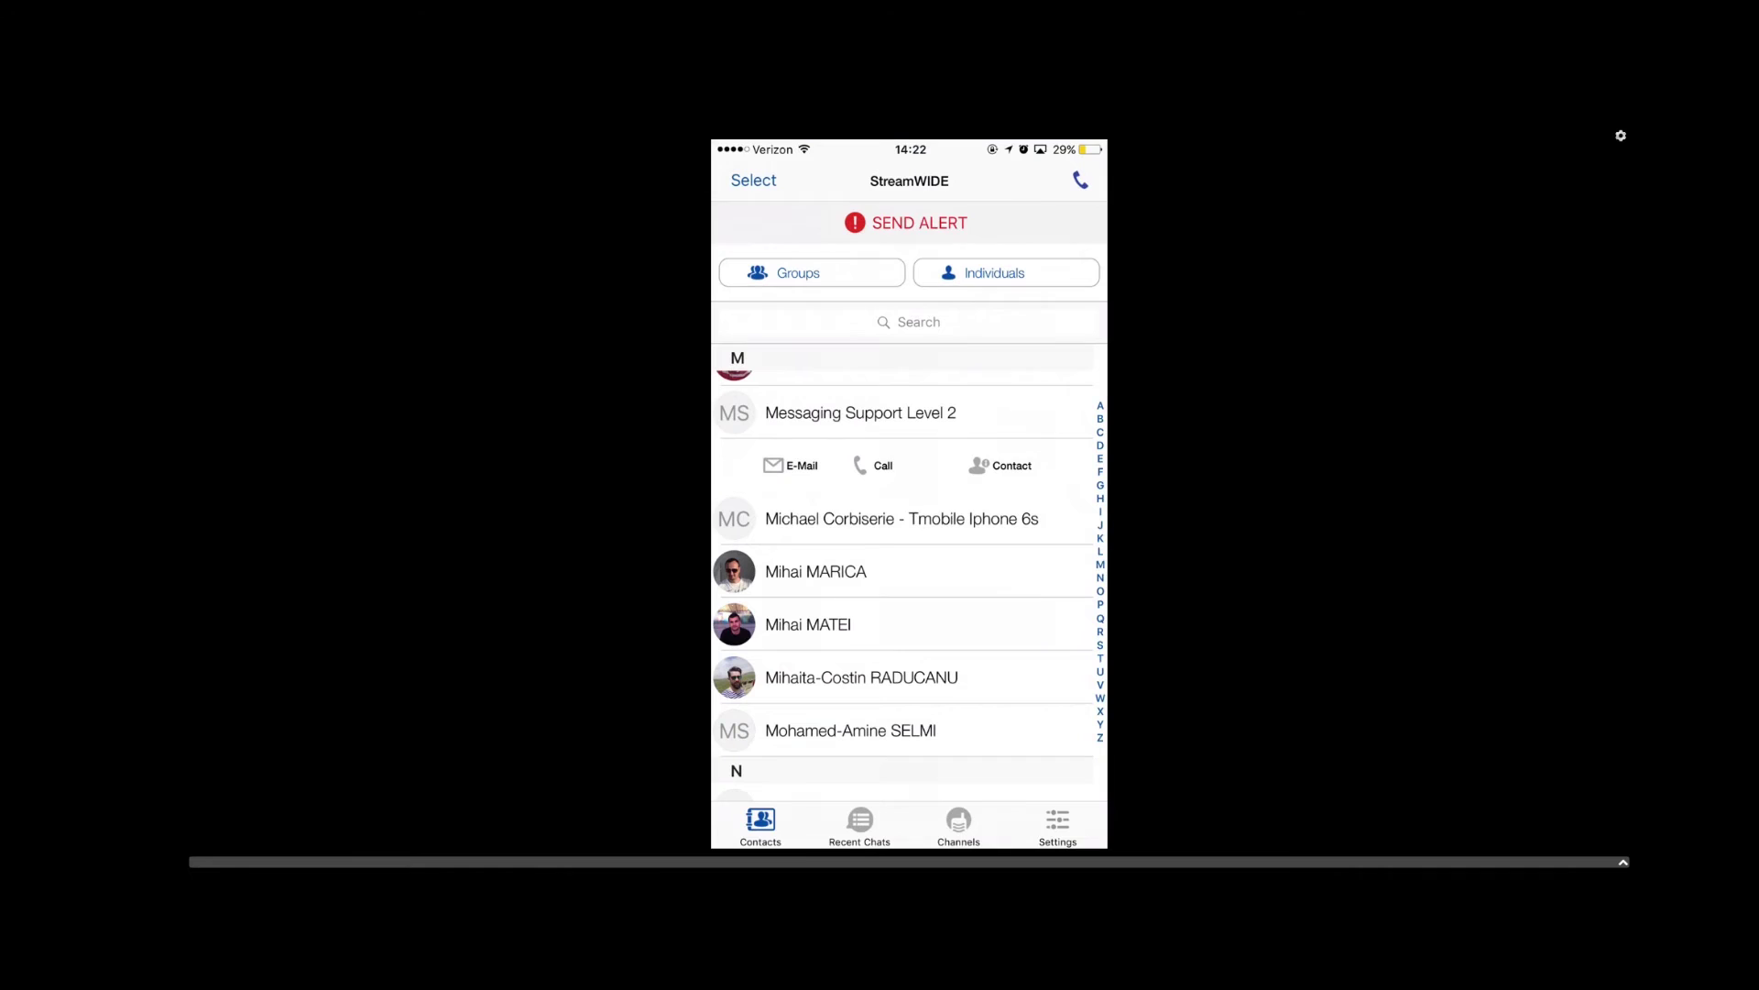
click(753, 180)
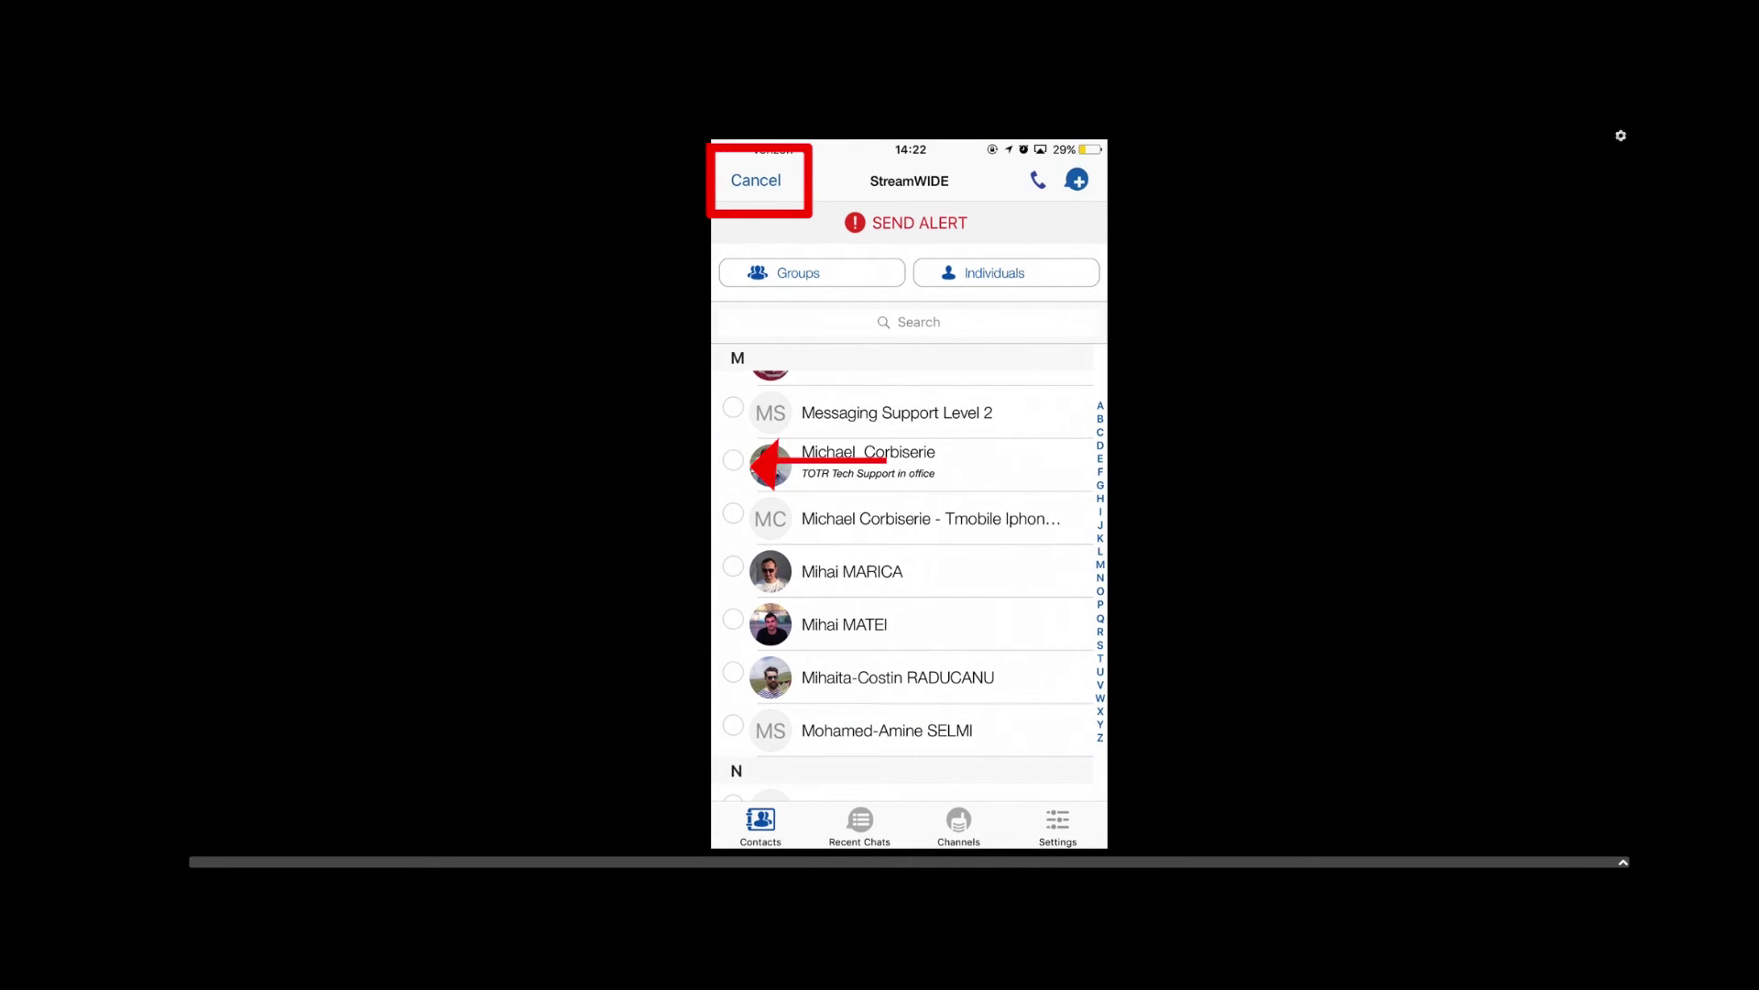
click(733, 460)
scroll(907, 577, up, 2)
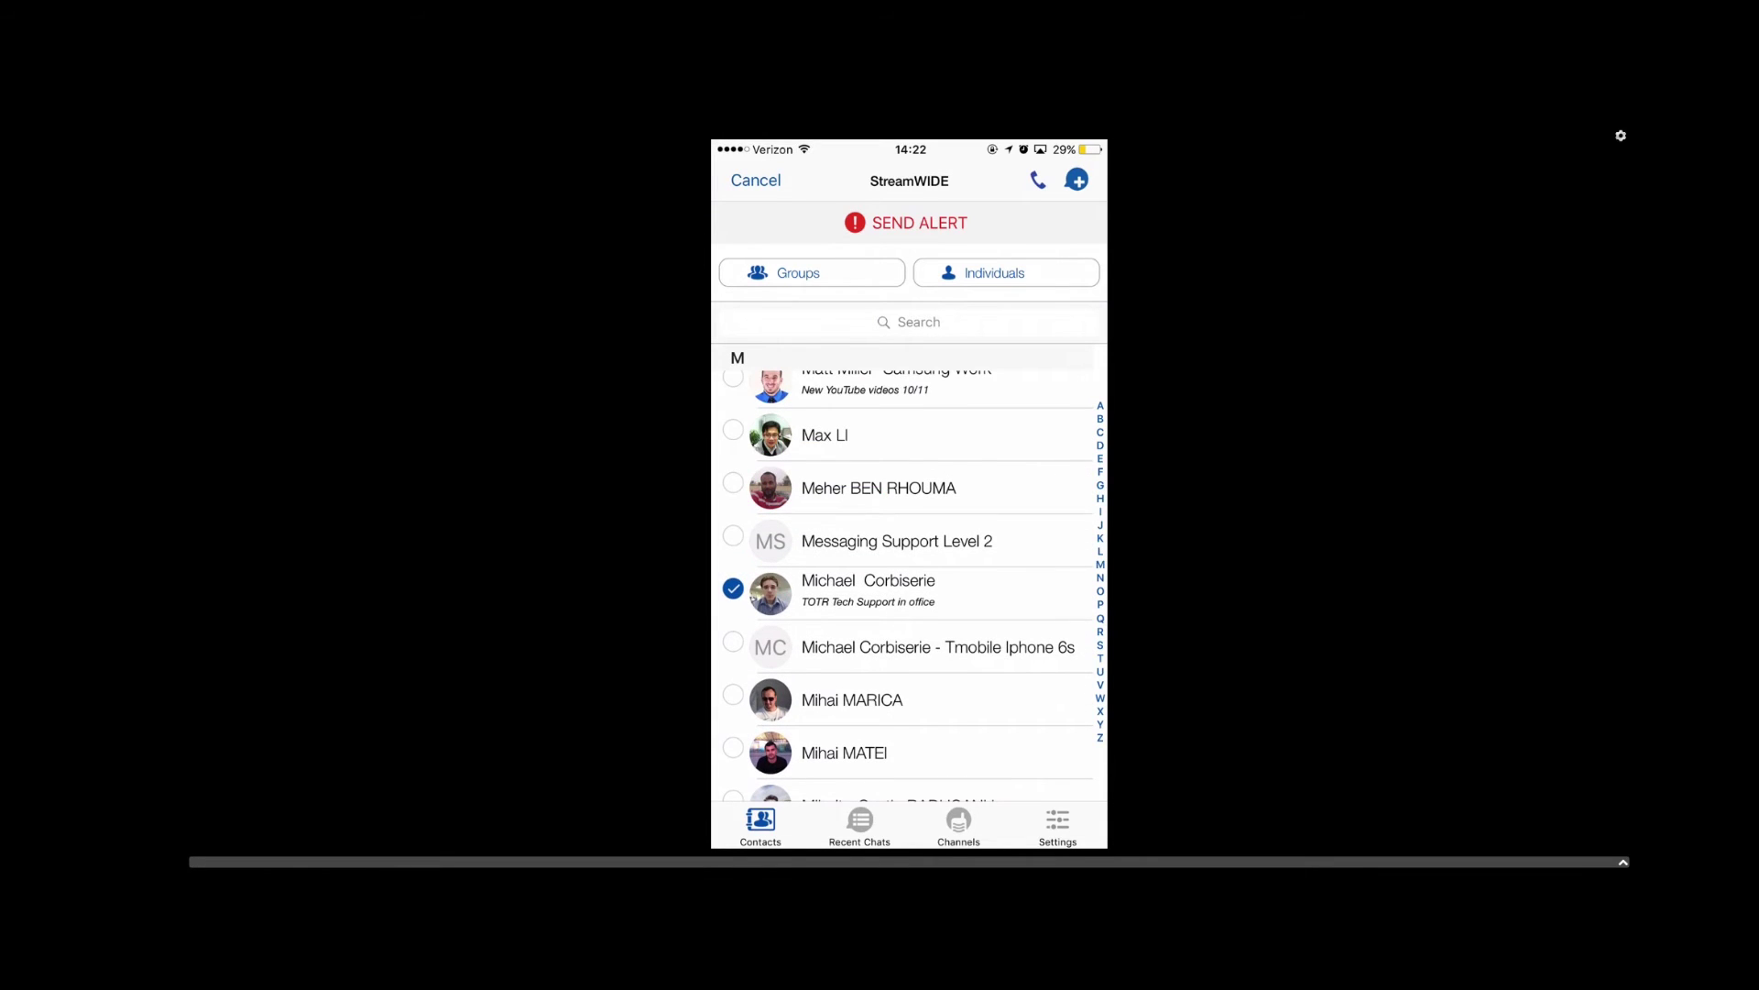
scroll(907, 577, up, 2)
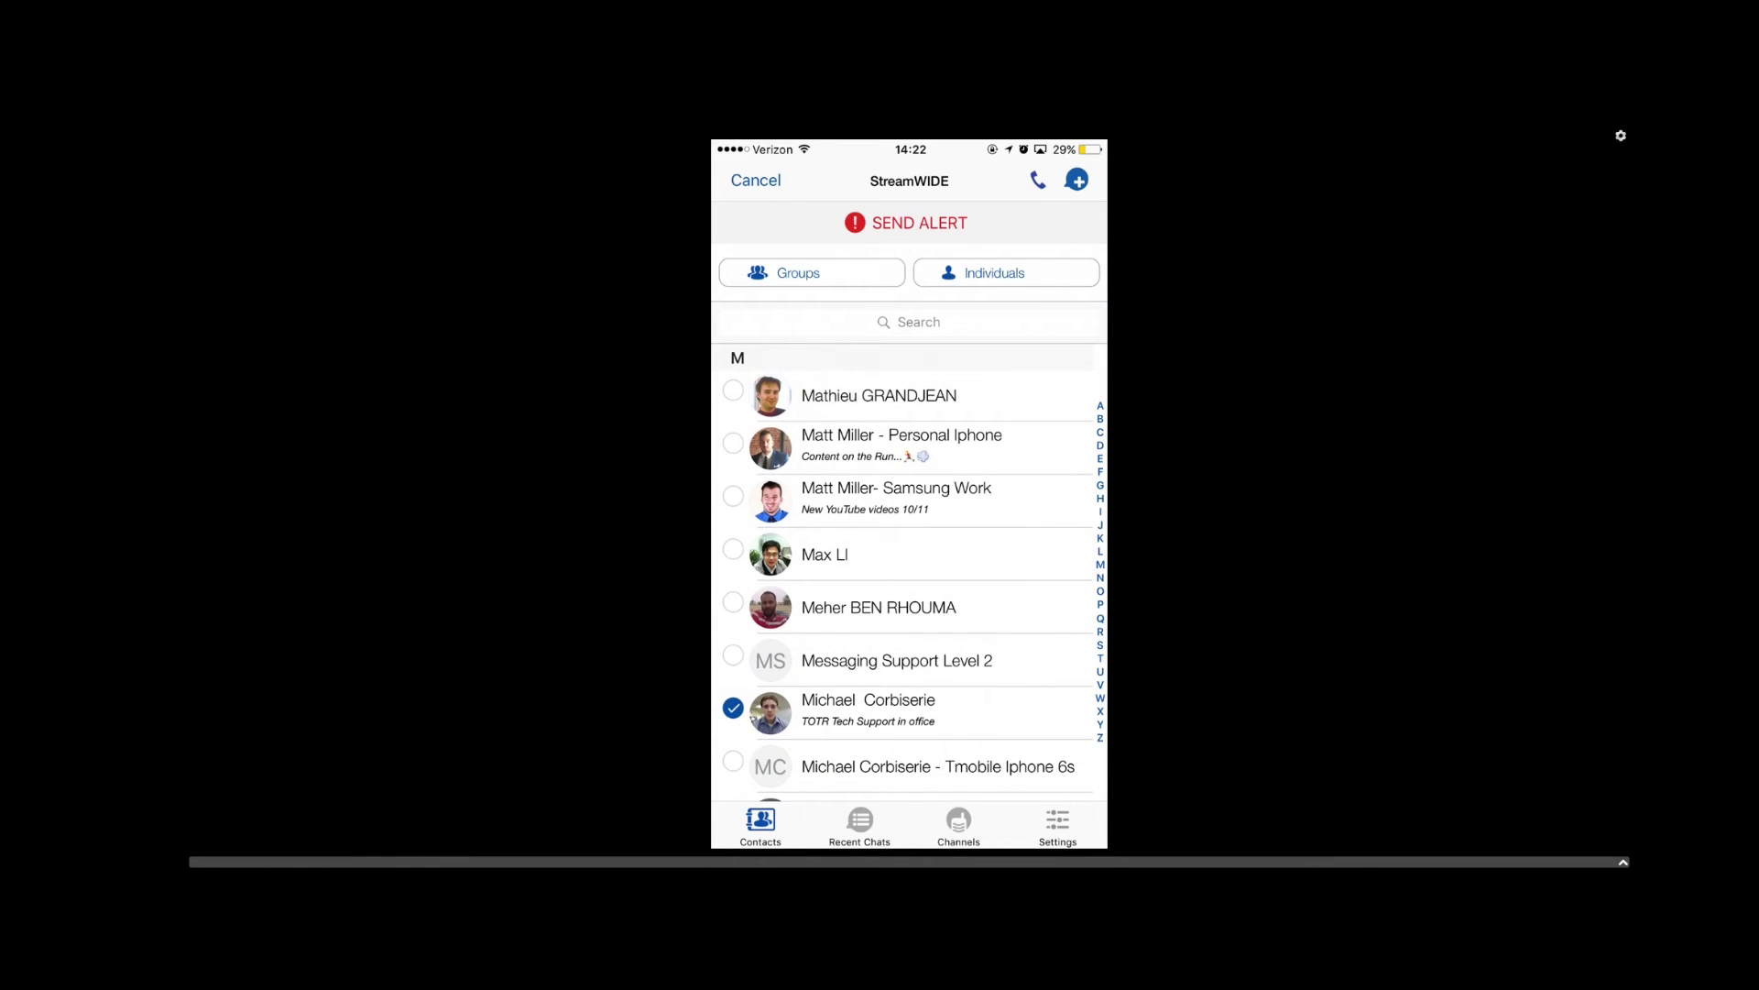
click(733, 496)
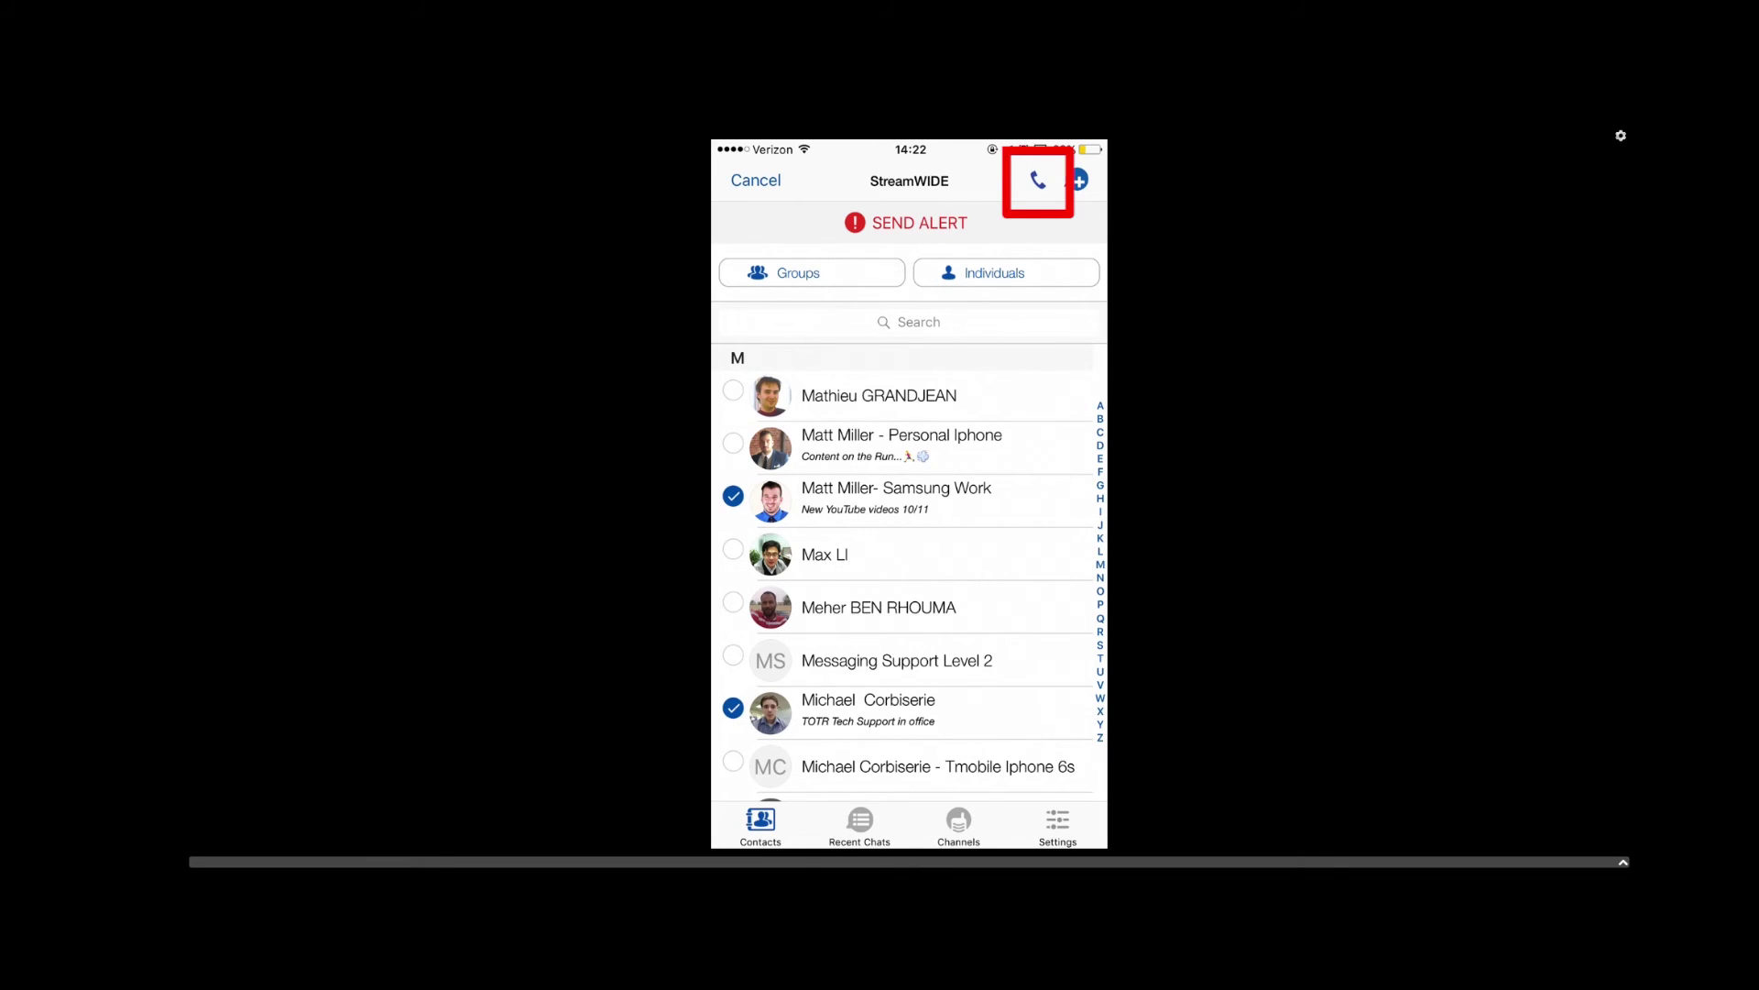
click(1037, 180)
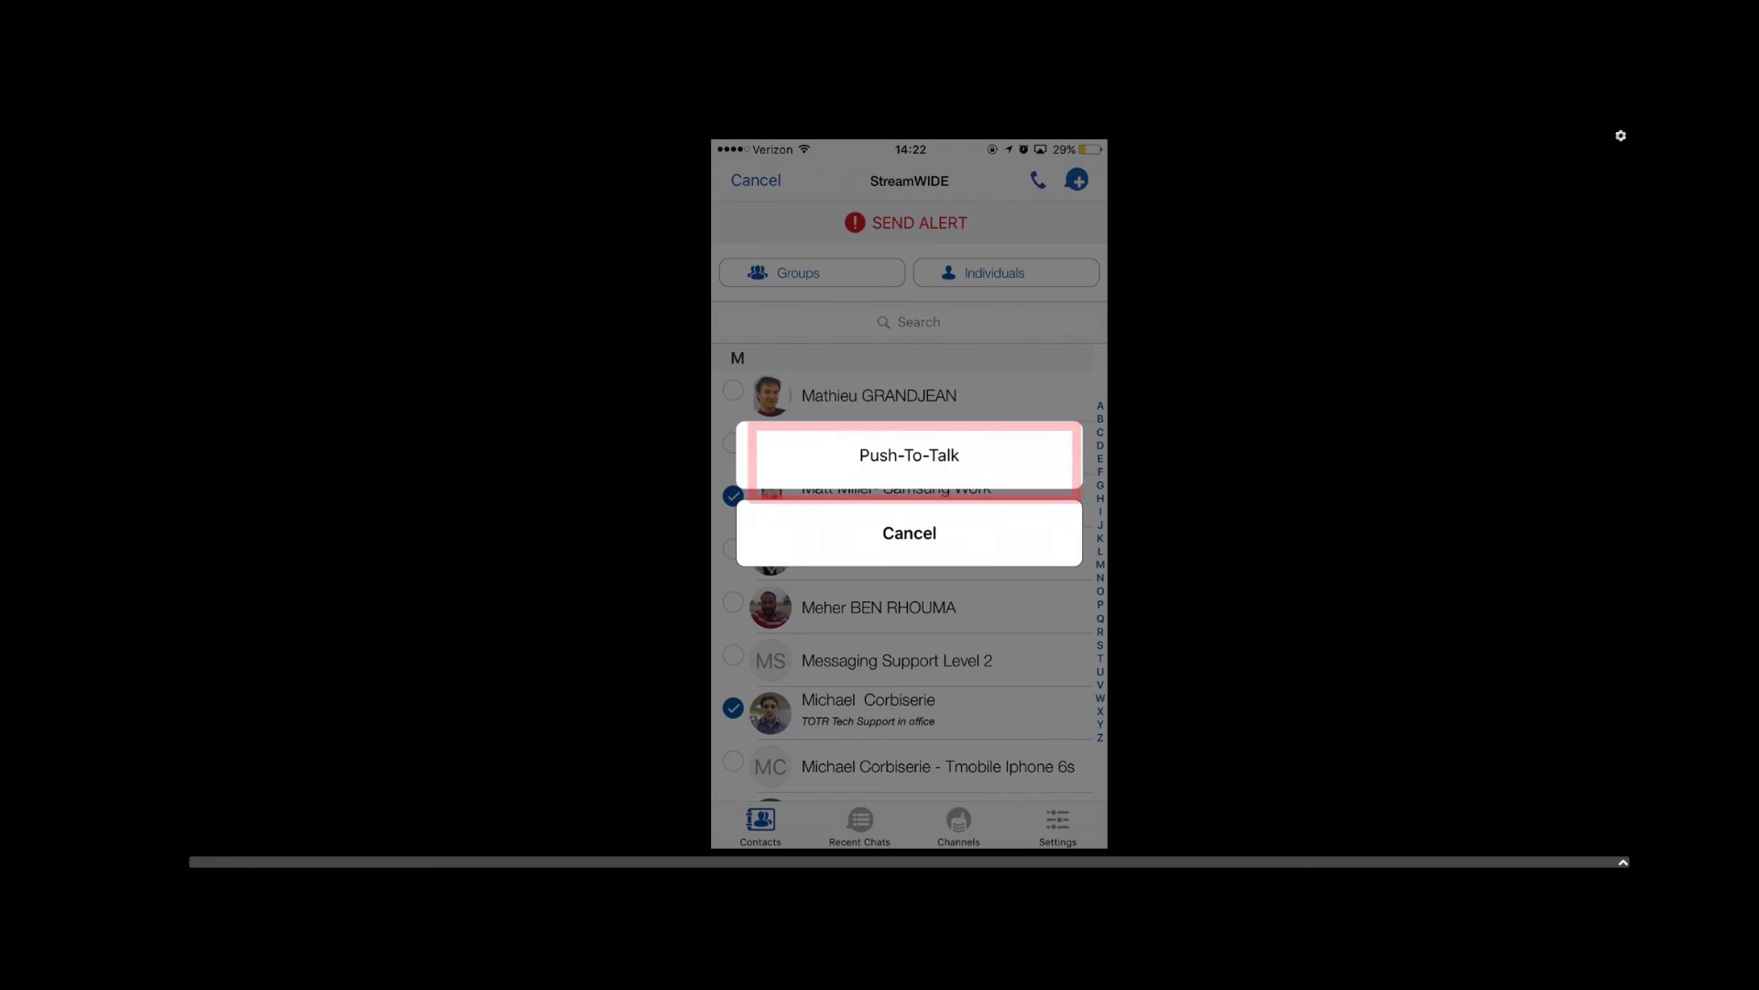
click(908, 454)
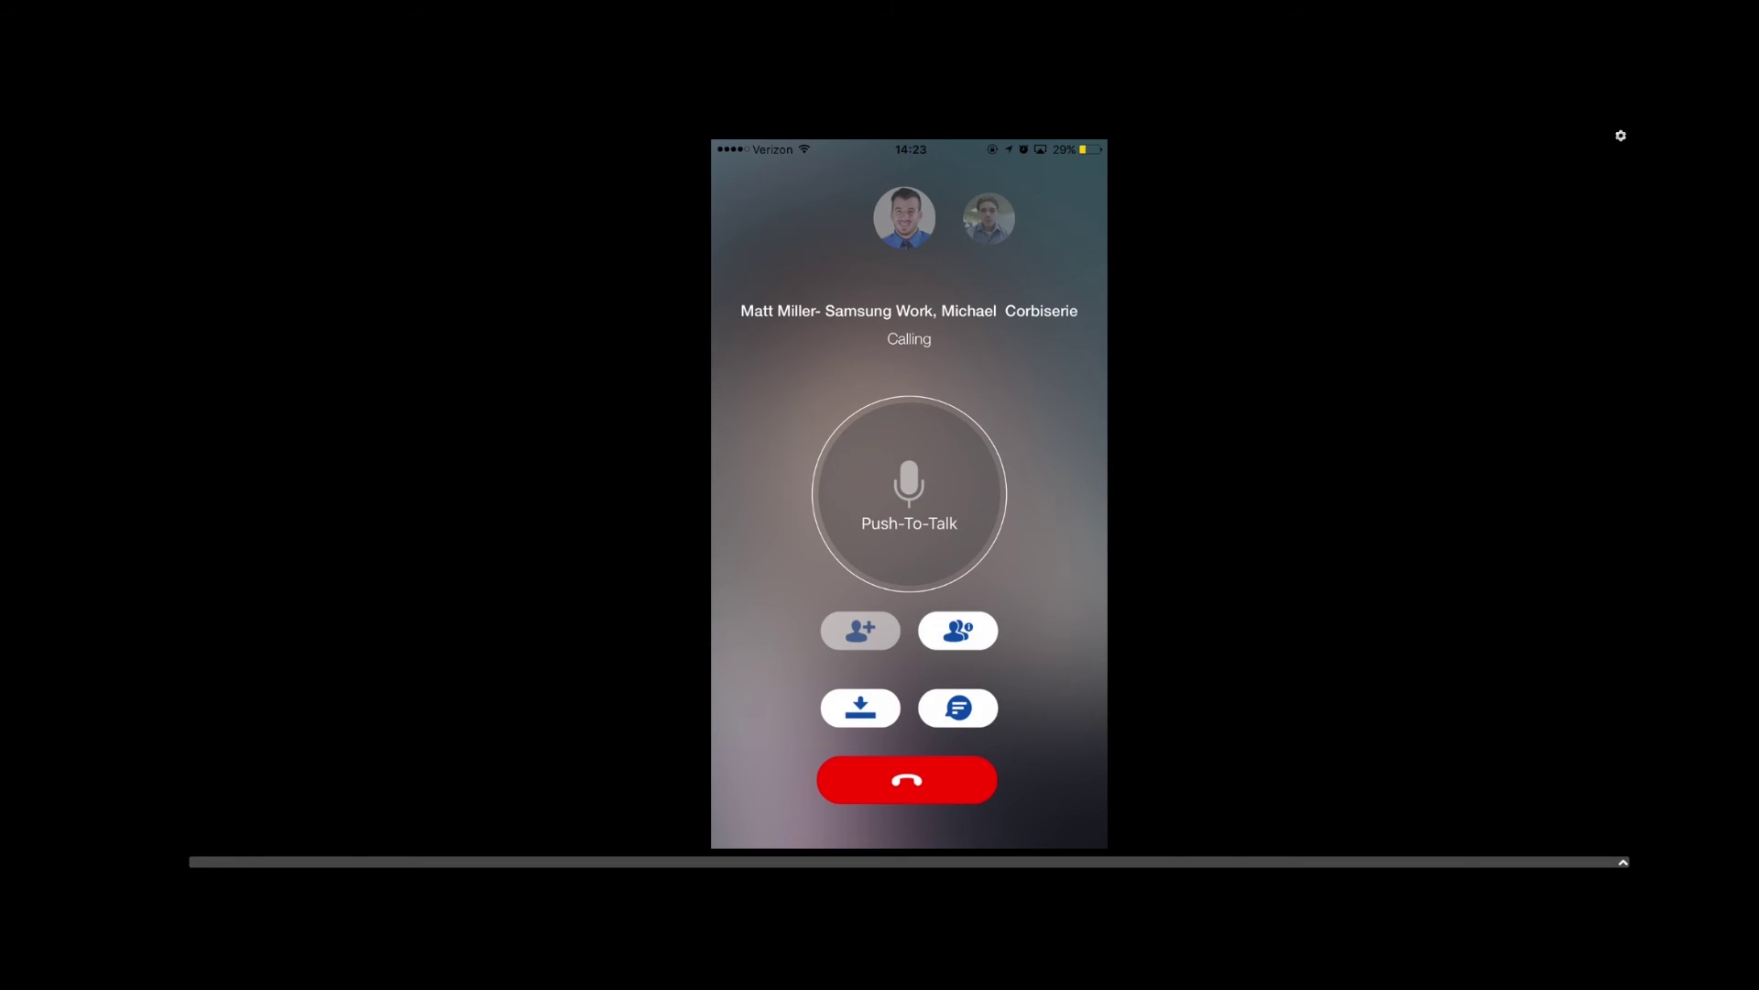